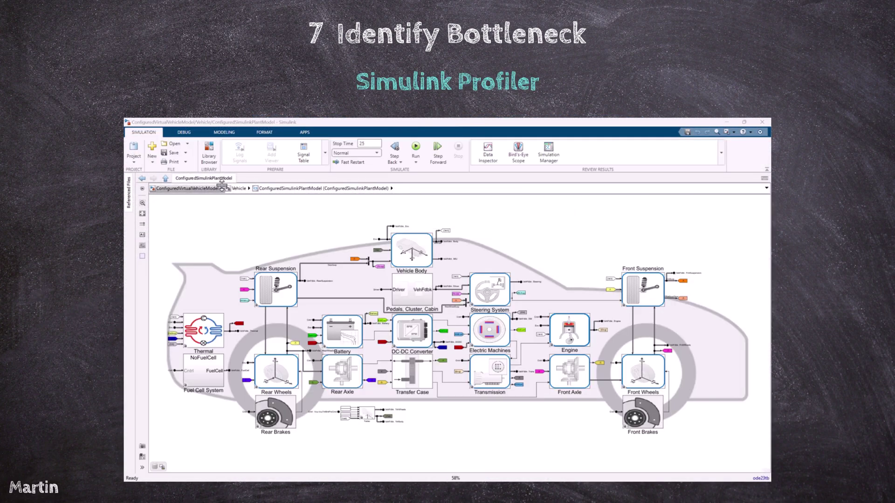
# Profile the vehicle simulation with the Simulink Profiler, getting per-subsystem times (Vehicle 119.248 s).
pyautogui.click(184, 133)
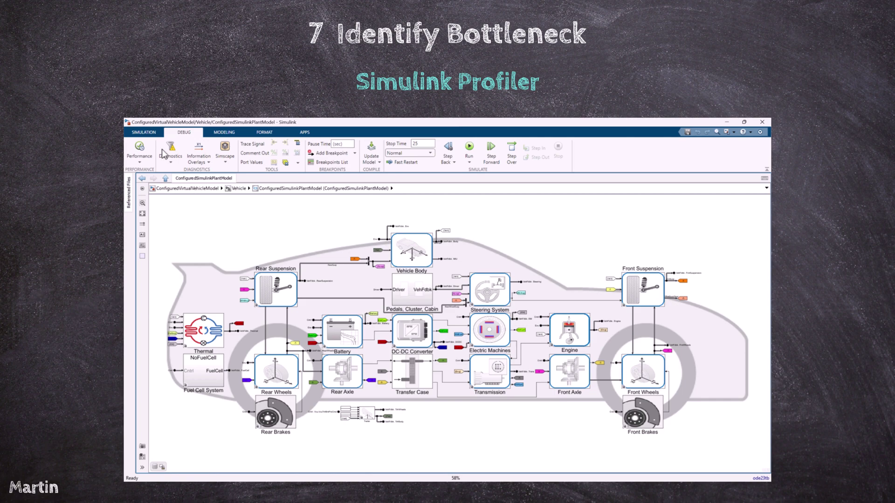
pyautogui.click(140, 158)
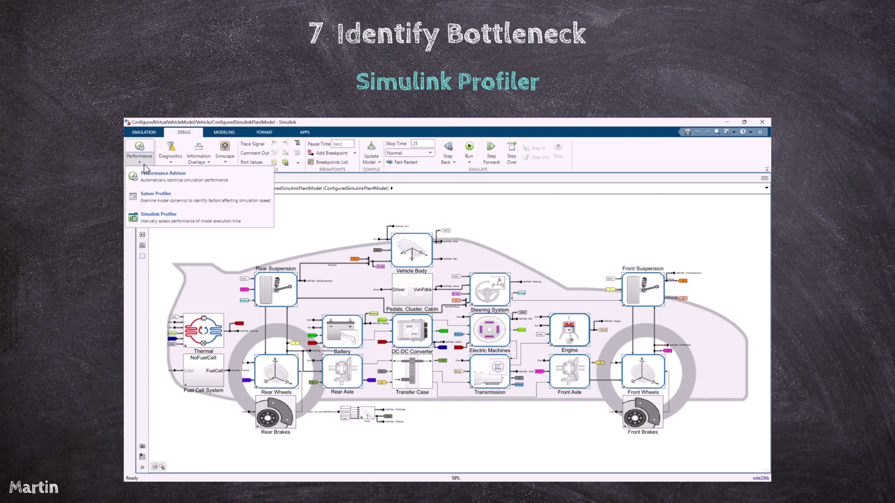
pyautogui.click(260, 223)
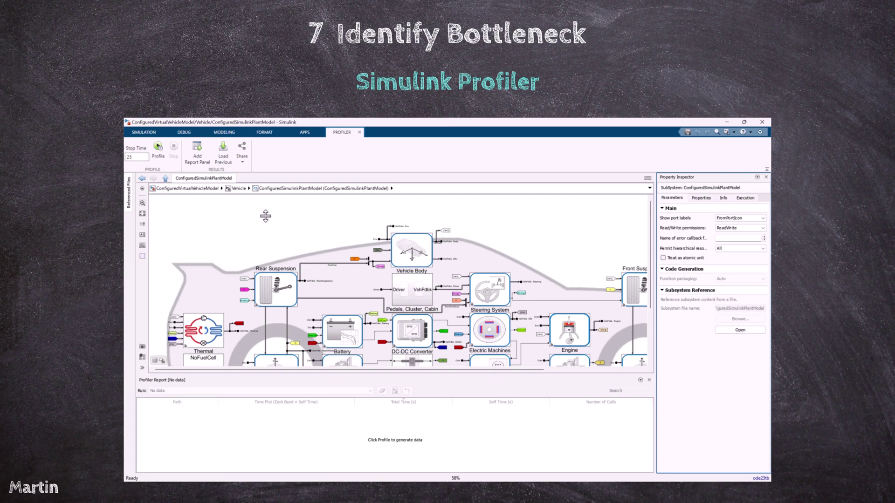
pyautogui.press('space')
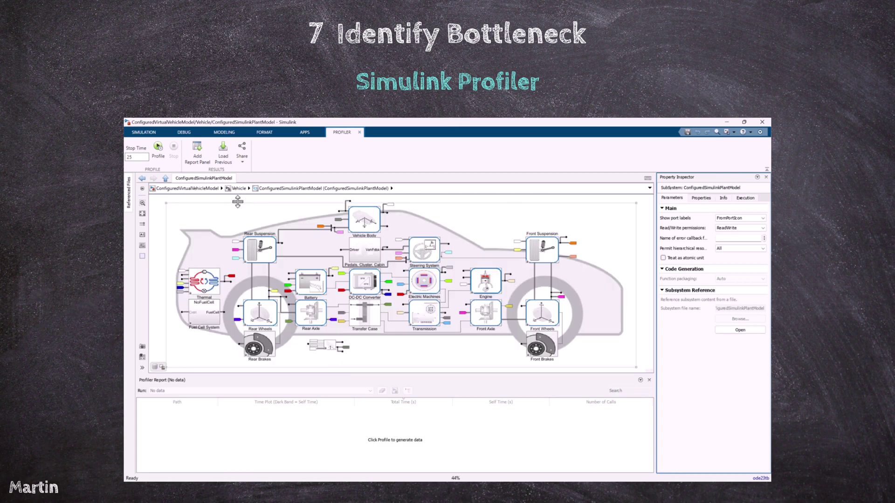
pyautogui.click(162, 152)
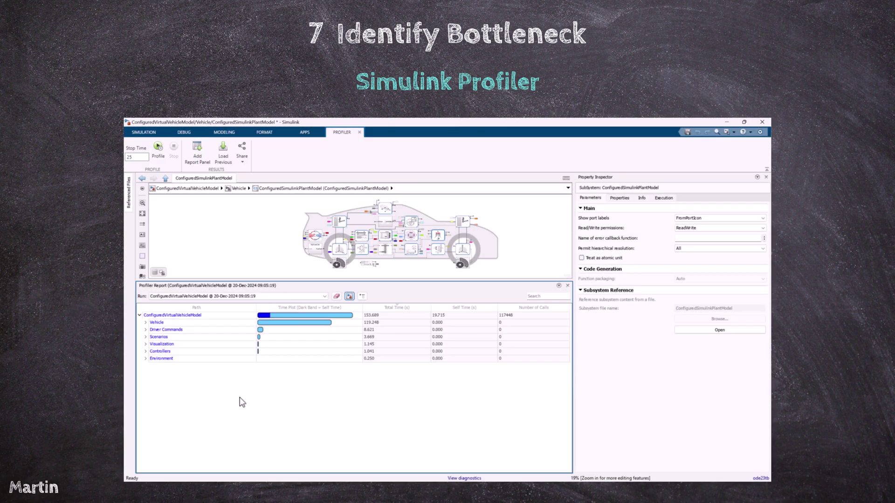
# Expand Vehicle, ConfiguredSimulinkPlantModel, Front Suspension and its kinematics and compliance rows in the report.
pyautogui.click(146, 322)
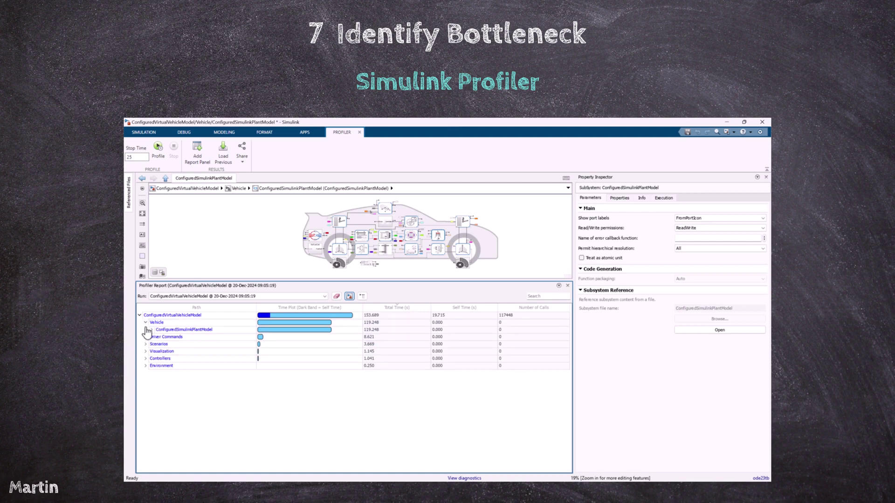
pyautogui.click(152, 330)
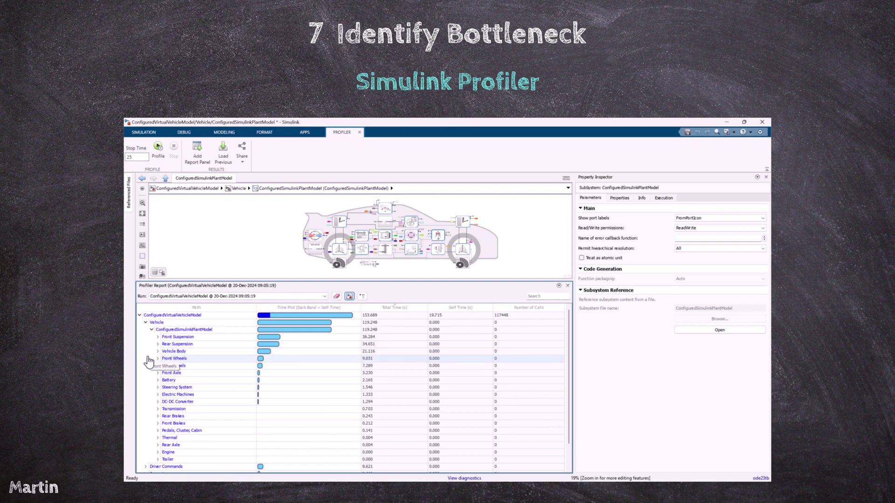
pyautogui.click(158, 337)
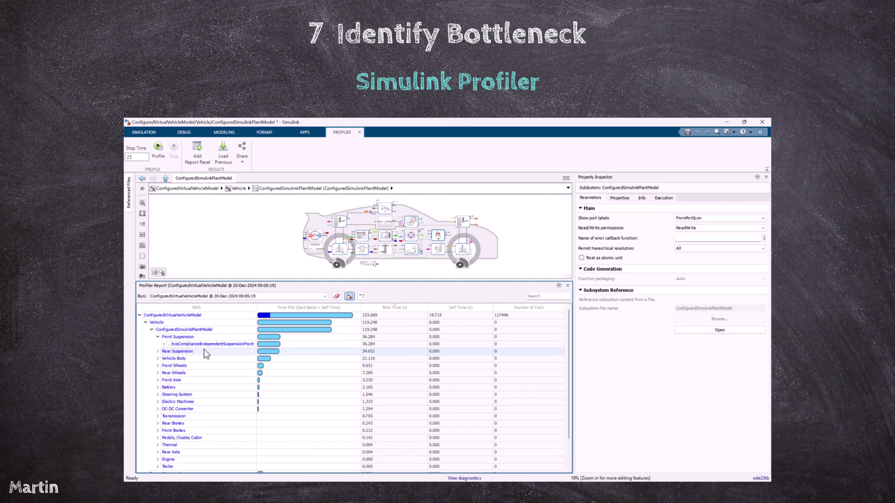
pyautogui.click(164, 345)
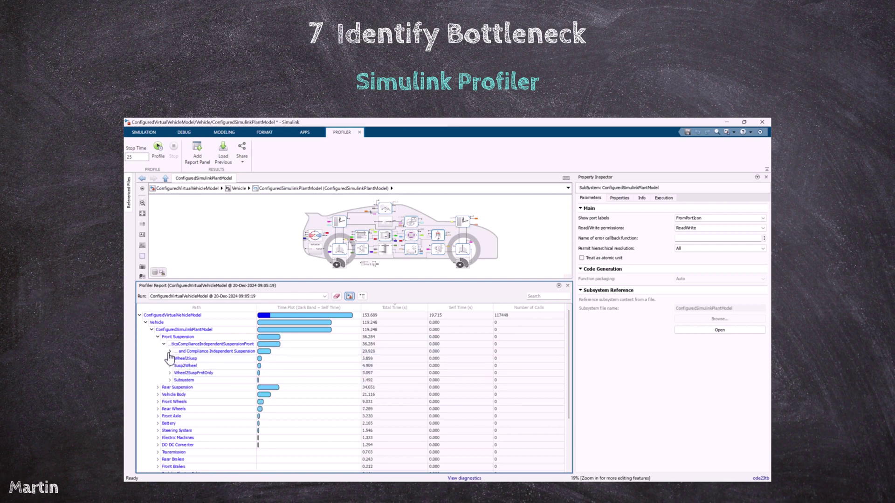
pyautogui.click(170, 352)
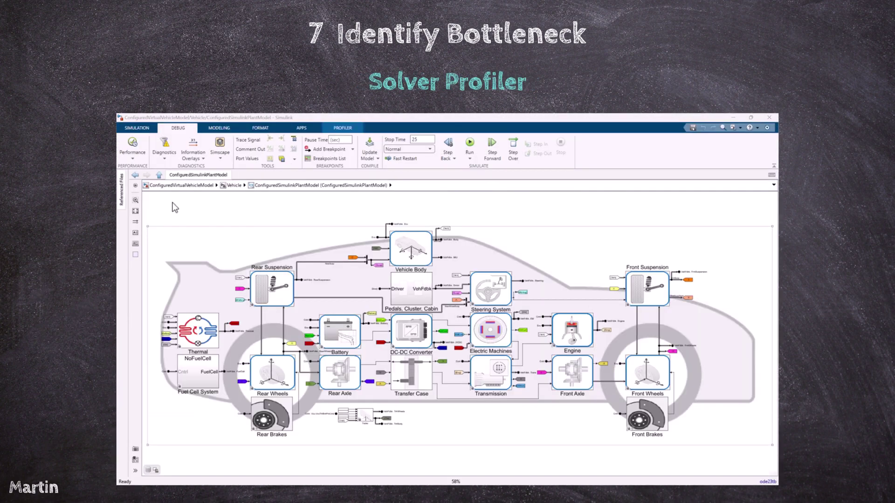
# Run the Solver Profiler on the vehicle model: ode23tb, 3201 steps, 72.13% max step usage.
pyautogui.click(133, 159)
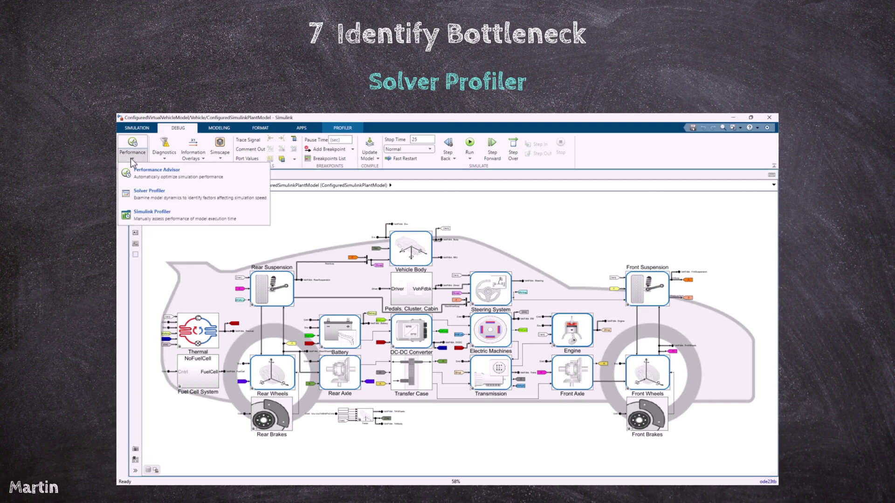
pyautogui.click(197, 194)
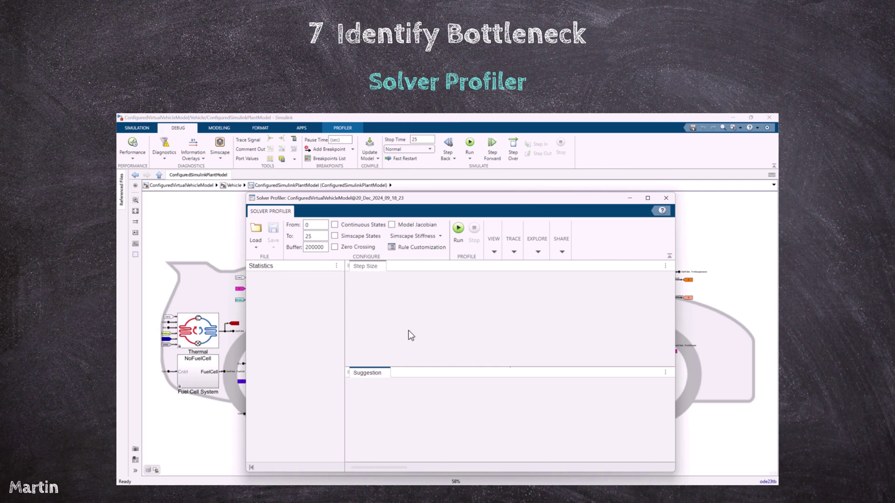
pyautogui.click(458, 228)
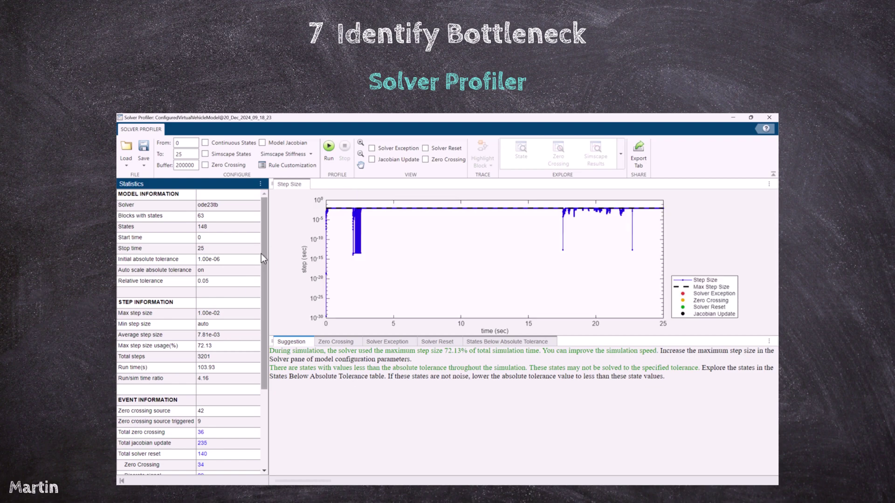
# Mark solver exceptions on the step-size plot and list zero-crossing blocks and exceptions per state.
pyautogui.moveTo(262, 253); pyautogui.dragTo(270, 355)
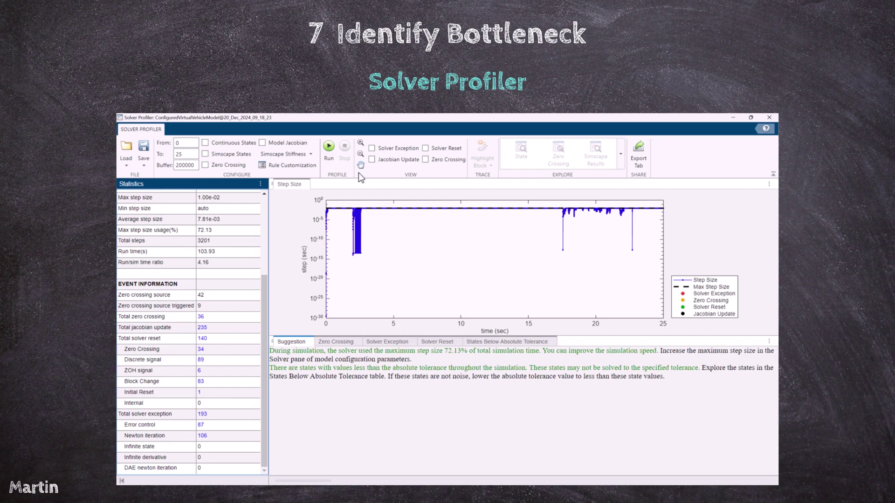
pyautogui.click(372, 149)
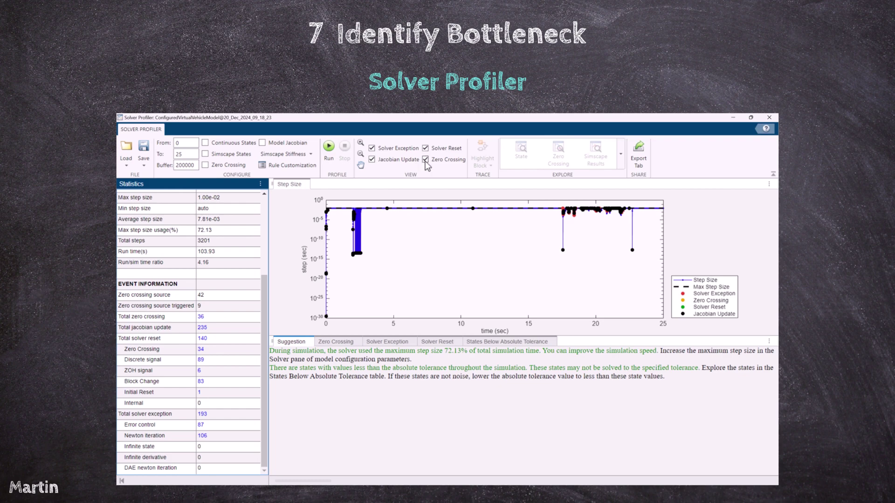
pyautogui.click(345, 343)
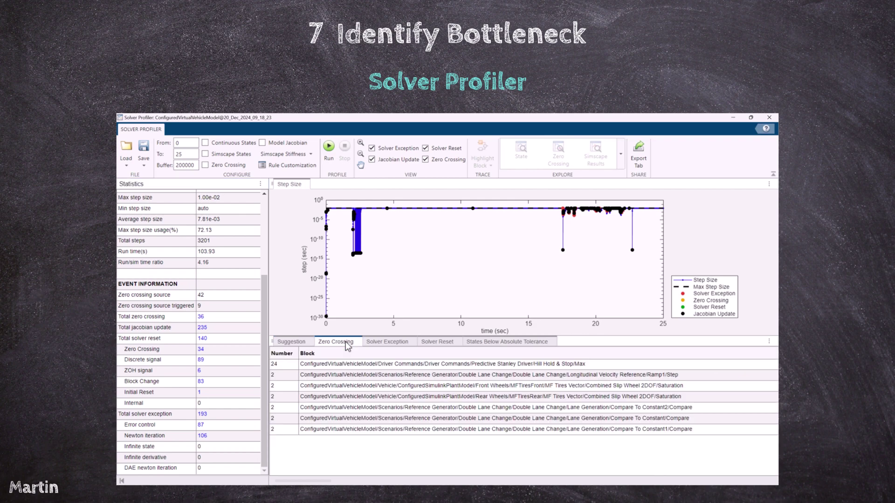
pyautogui.click(409, 344)
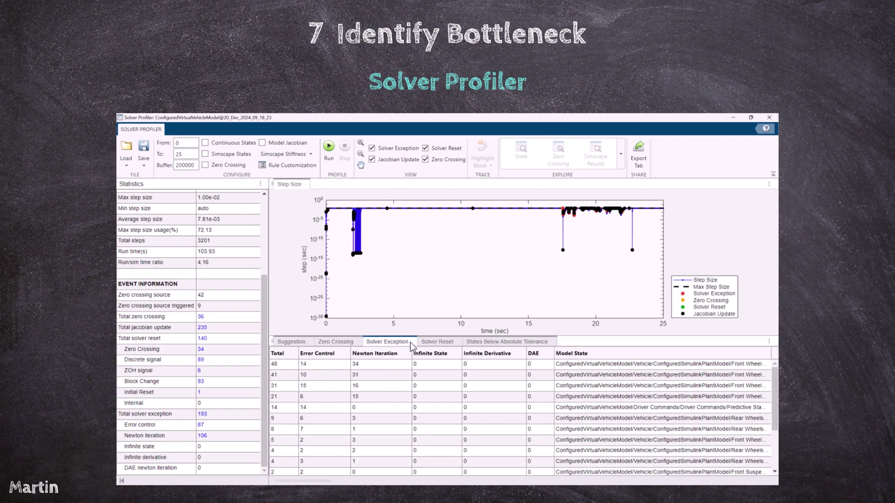
pyautogui.scroll(-3, 449, 389)
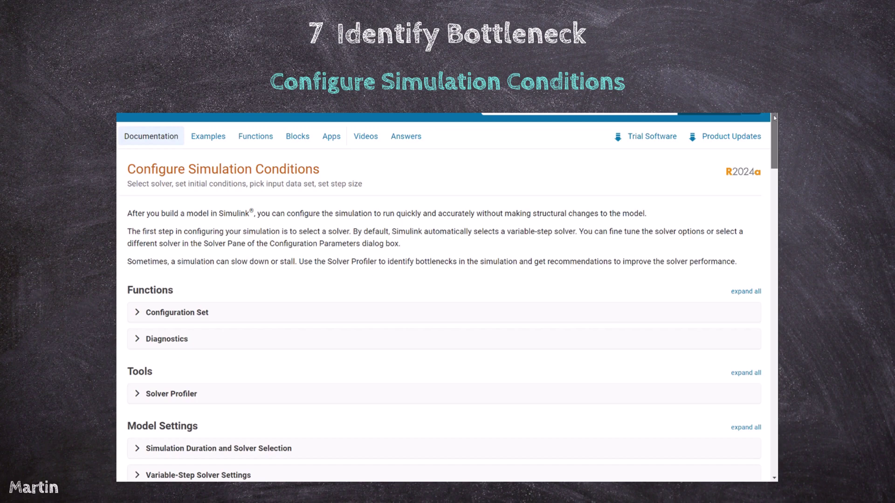
pyautogui.scroll(-2, 774, 118)
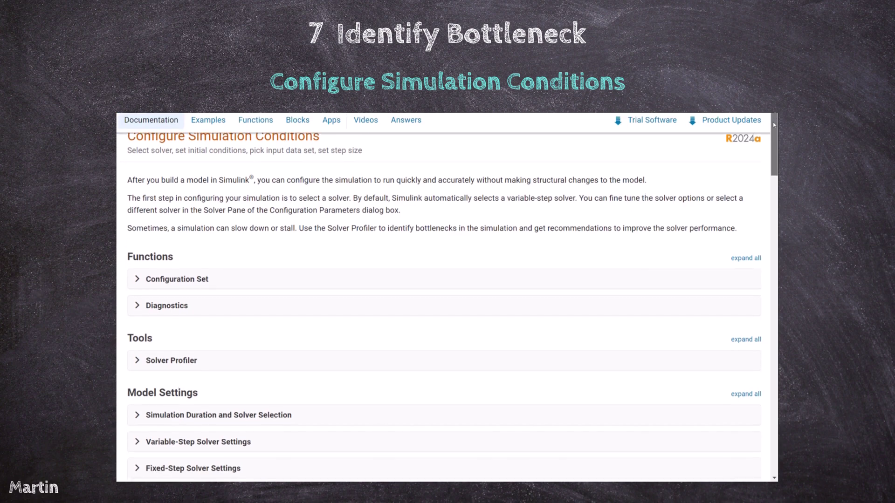
pyautogui.moveTo(771, 136); pyautogui.dragTo(768, 199)
pyautogui.moveTo(768, 203); pyautogui.dragTo(750, 271)
pyautogui.scroll(-2, 749, 270)
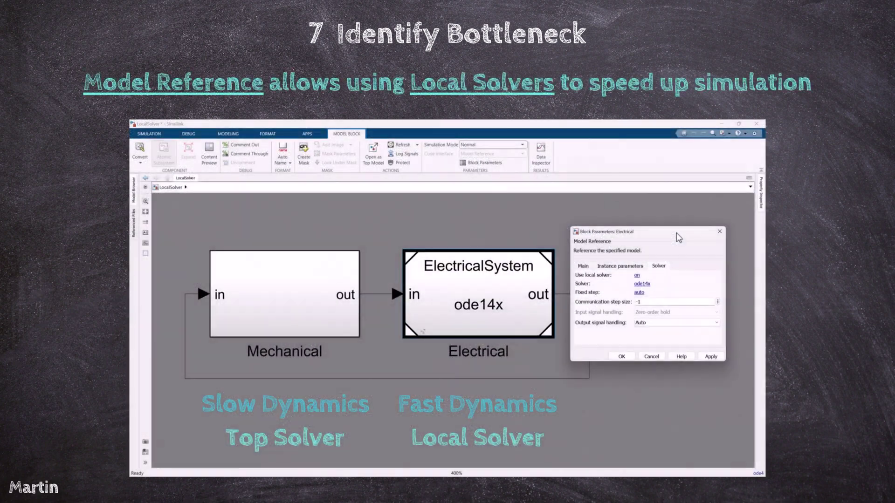
# Inspect the top model's configuration parameters with the ElectricalSystem block selected.
pyautogui.click(468, 284)
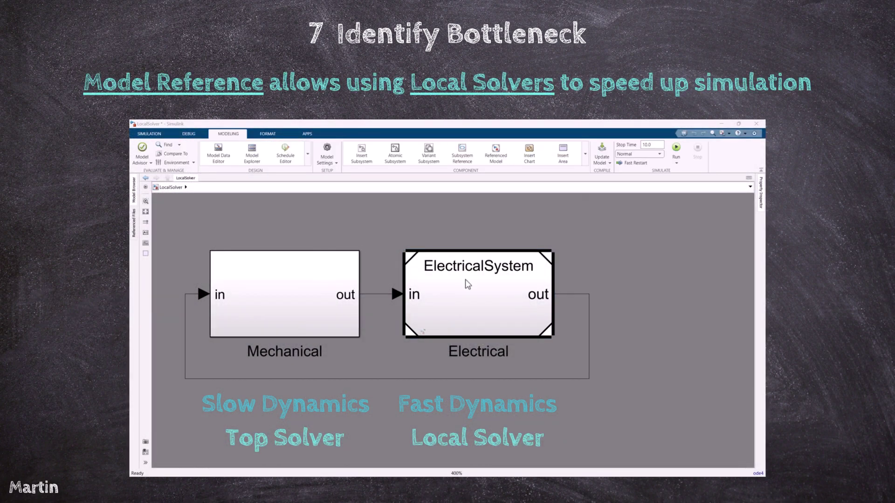
pyautogui.click(335, 164)
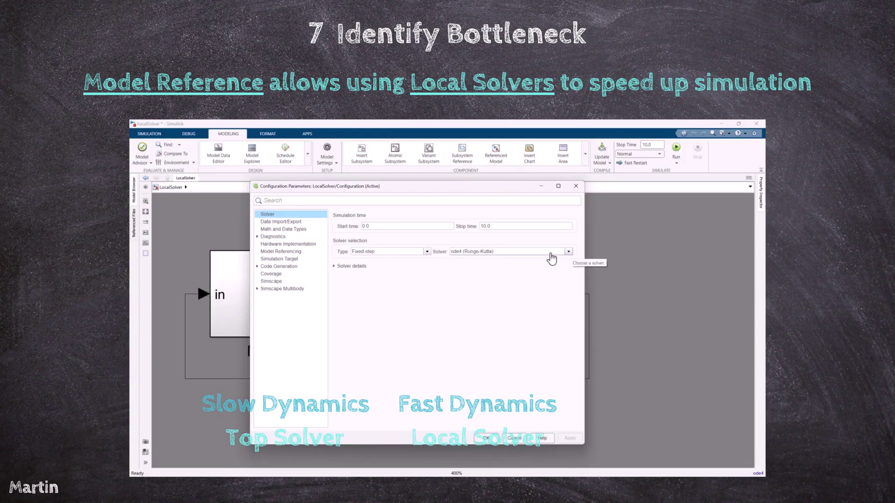
pyautogui.click(485, 439)
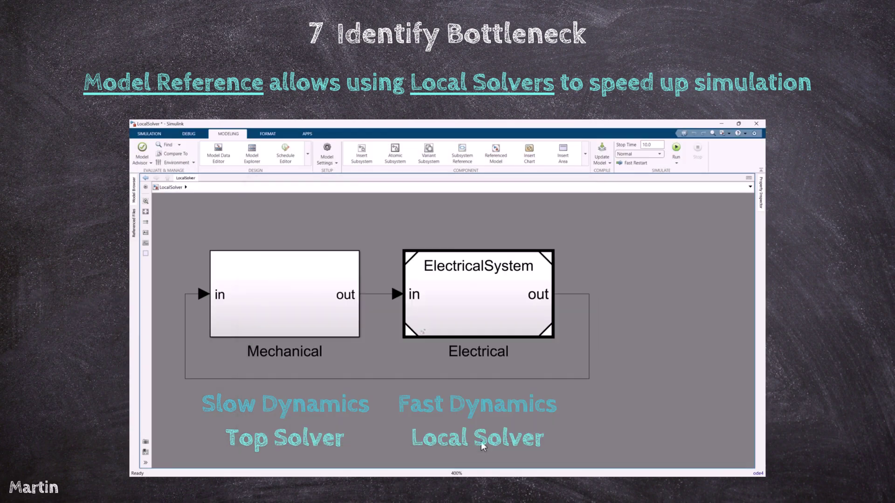
# Enable 'Use local solver when referencing model' for the Electrical model reference block.
pyautogui.click(495, 311)
pyautogui.rightClick(494, 312)
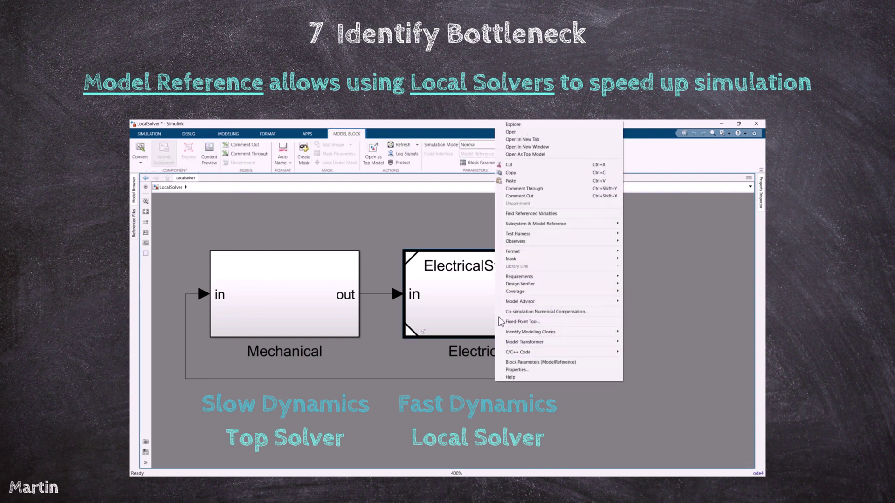
pyautogui.click(544, 361)
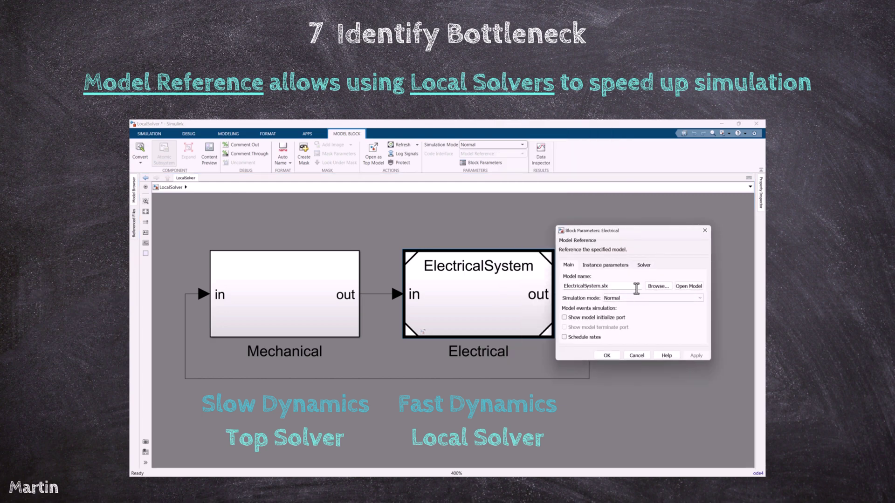
pyautogui.click(644, 268)
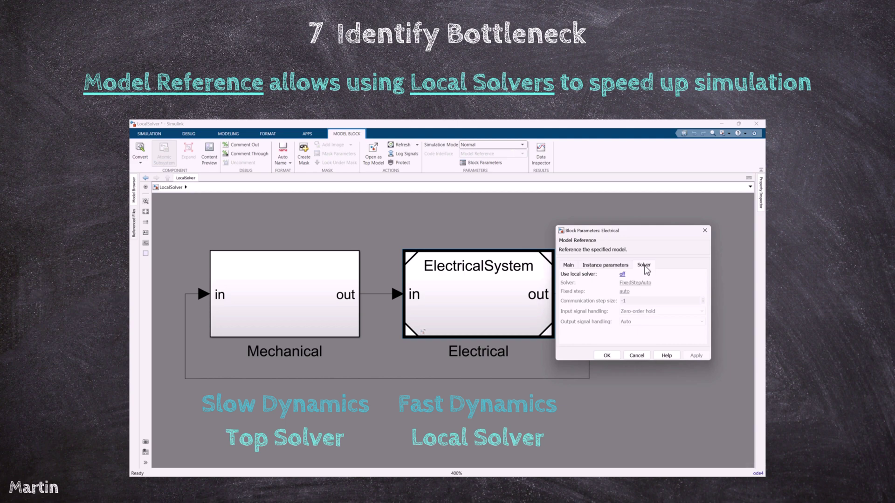
pyautogui.click(623, 275)
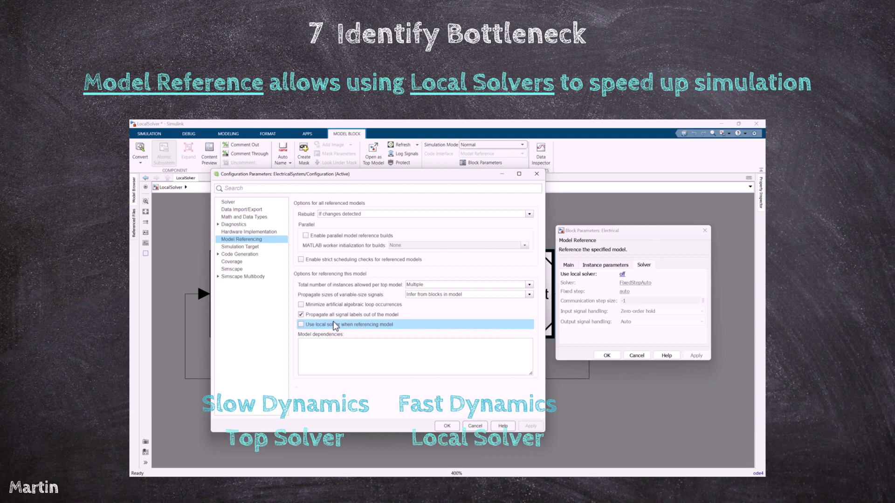
pyautogui.click(301, 325)
pyautogui.click(451, 428)
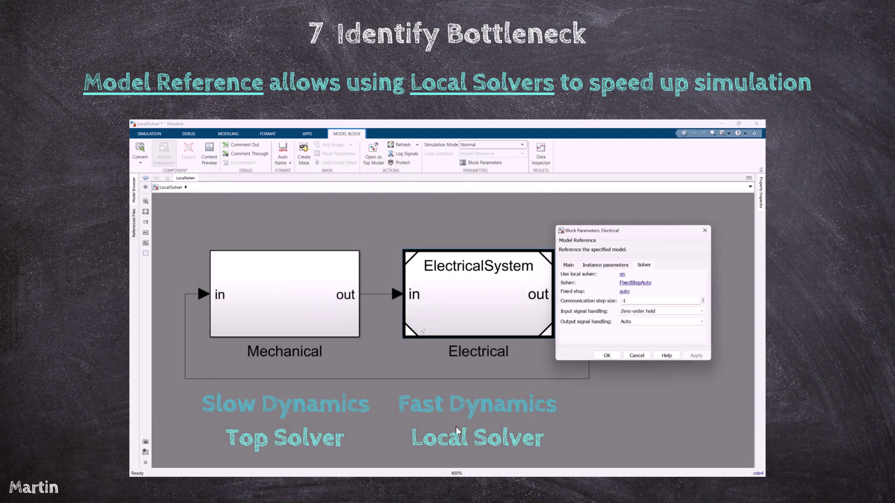
pyautogui.click(636, 282)
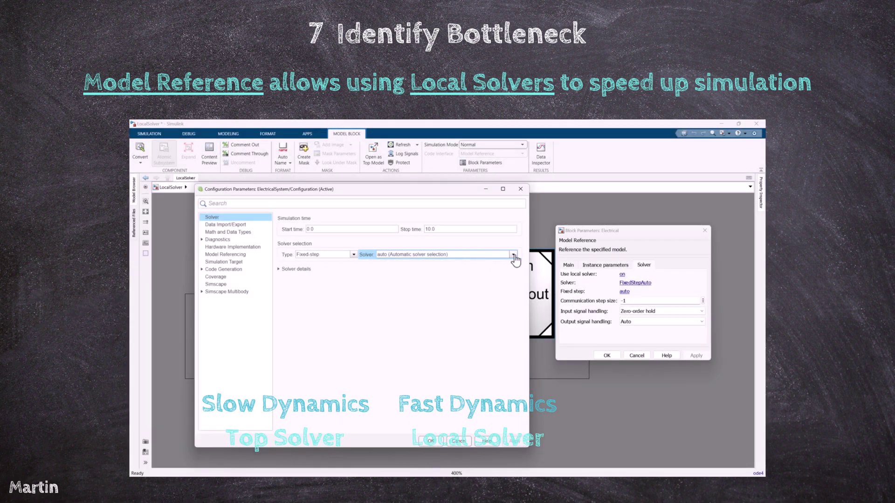
# Set the Electrical block's local solver to ode14x (extrapolation) and apply it.
pyautogui.click(513, 256)
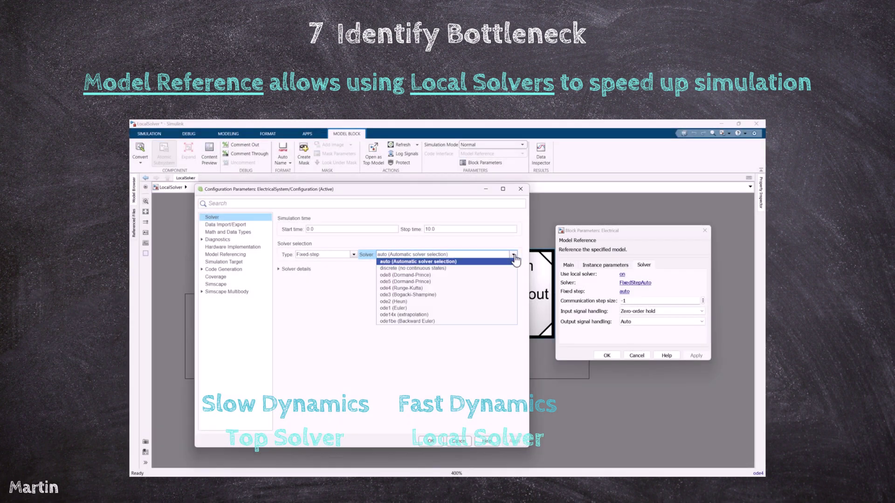
pyautogui.click(462, 315)
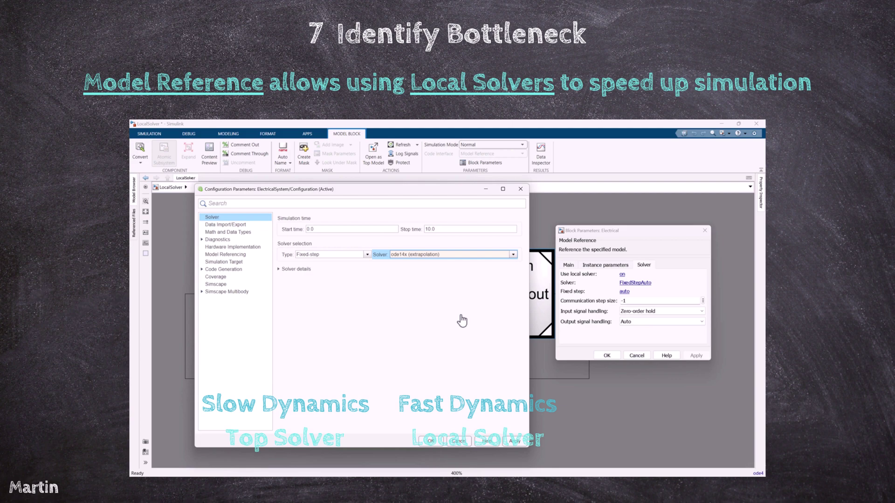
pyautogui.click(438, 441)
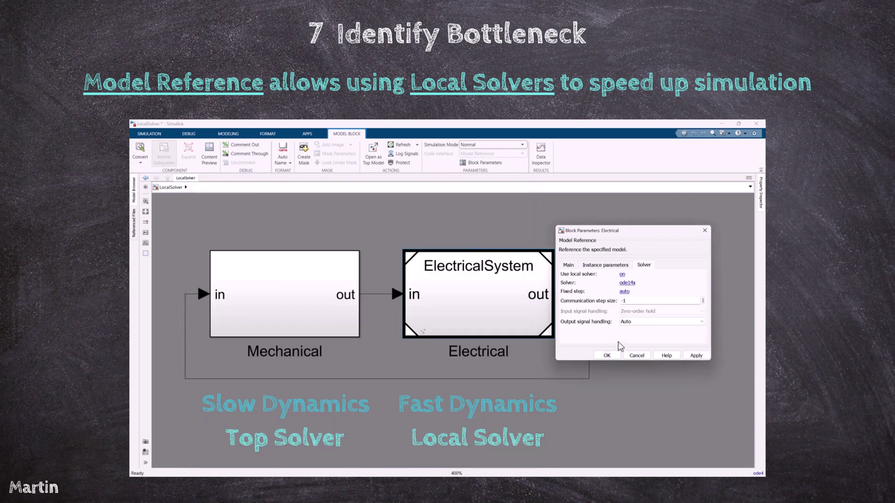
pyautogui.click(696, 355)
pyautogui.moveTo(664, 237); pyautogui.dragTo(678, 238)
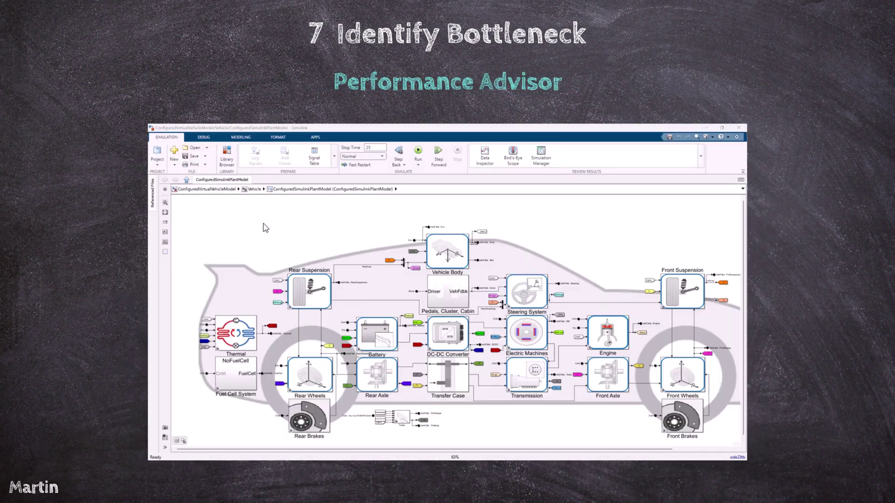
# Launch the Performance Advisor for ConfiguredSimulinkPlantModel from the DEBUG tab's Performance menu.
pyautogui.click(203, 138)
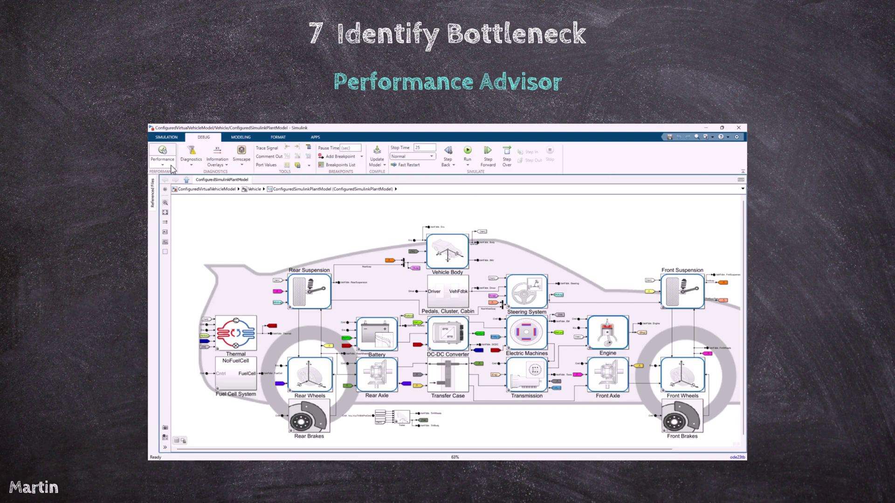
pyautogui.click(166, 166)
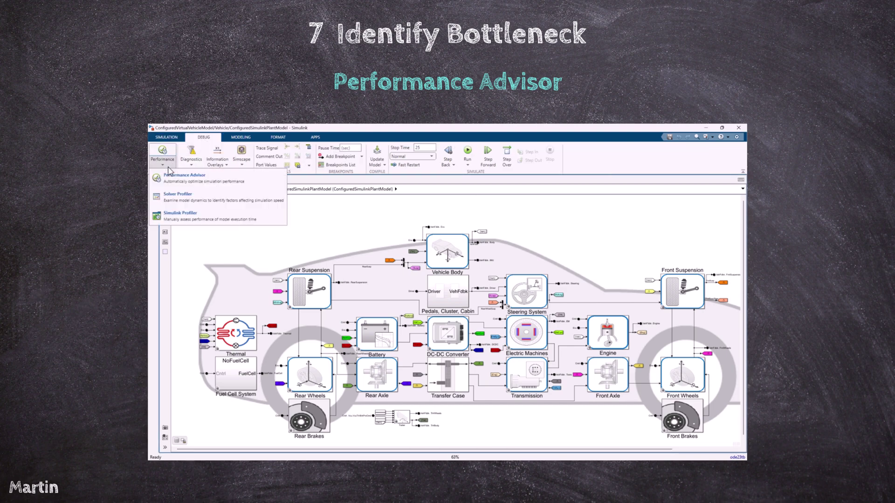
pyautogui.click(249, 182)
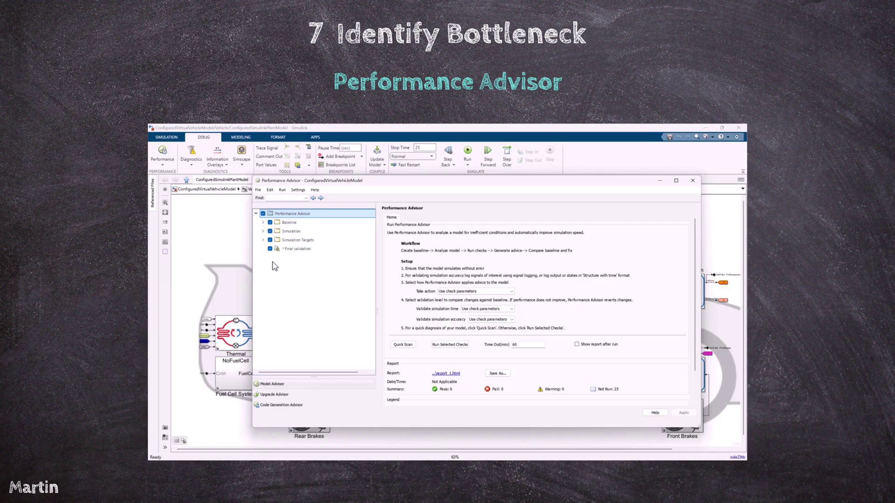
# Expand the Baseline, Simulation and Simulation Targets groups, then select the root Performance Advisor node.
pyautogui.click(263, 222)
pyautogui.click(267, 240)
pyautogui.click(262, 240)
pyautogui.click(264, 275)
pyautogui.click(285, 276)
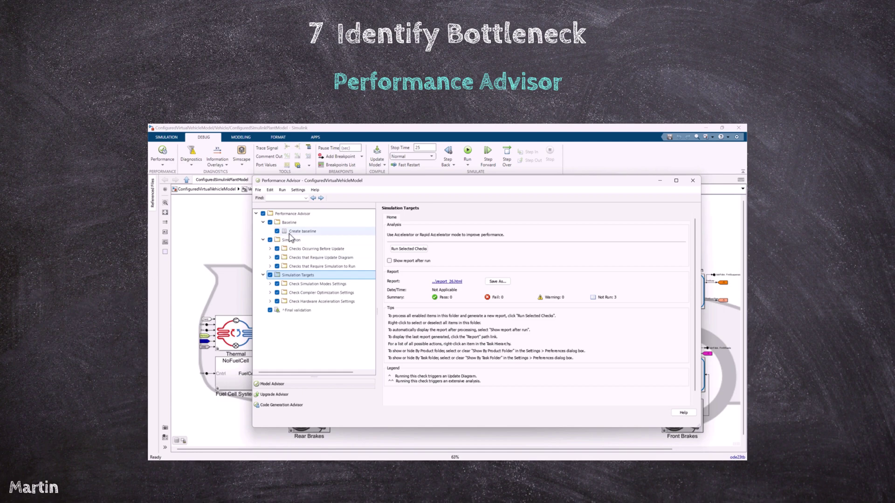
pyautogui.click(295, 215)
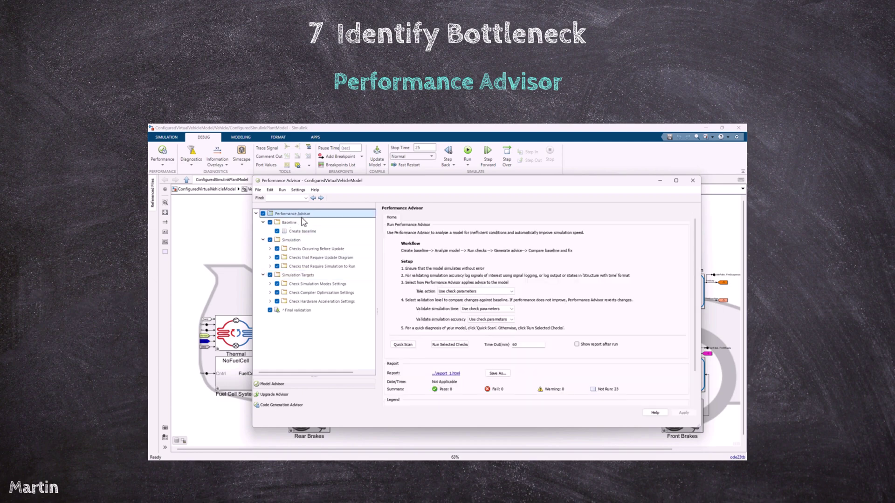
pyautogui.scroll(-1, 405, 289)
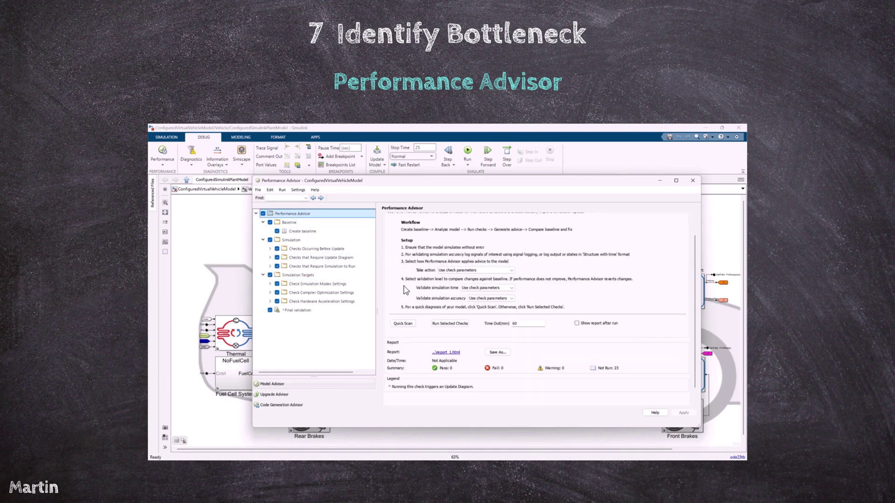
pyautogui.scroll(1, 405, 289)
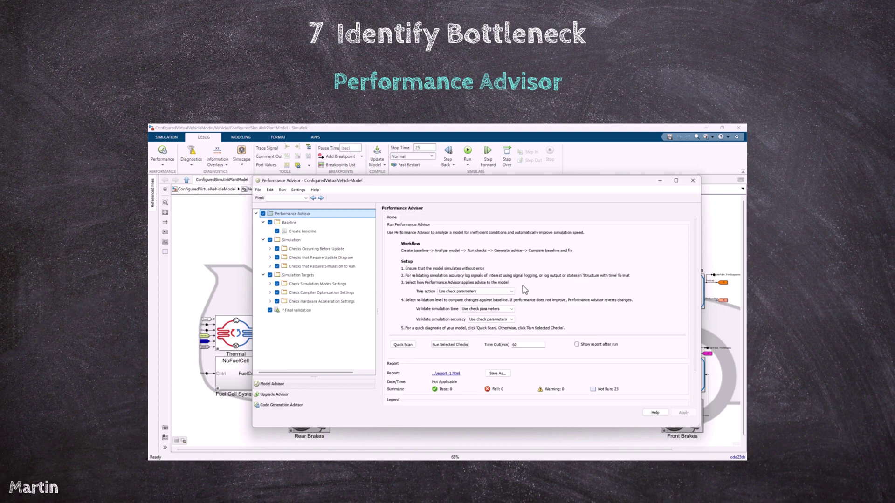
# Run the selected checks and view the resource-intensive diagnostic settings result.
pyautogui.click(467, 348)
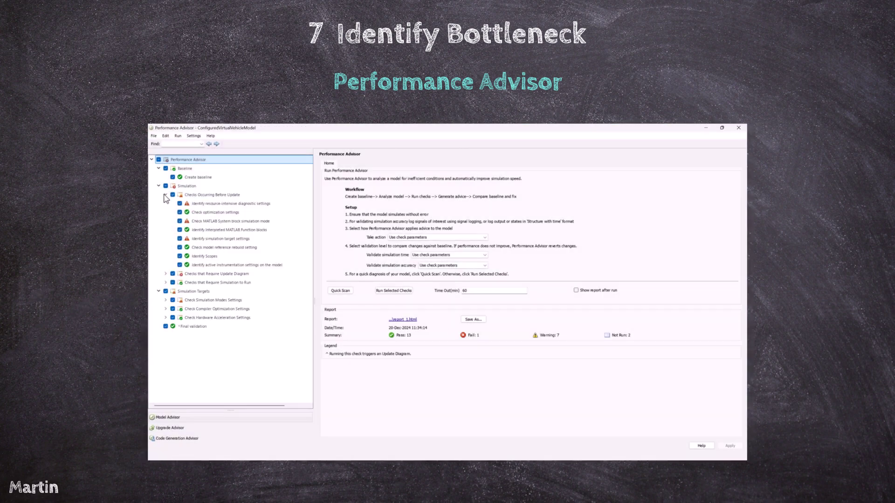
pyautogui.click(274, 204)
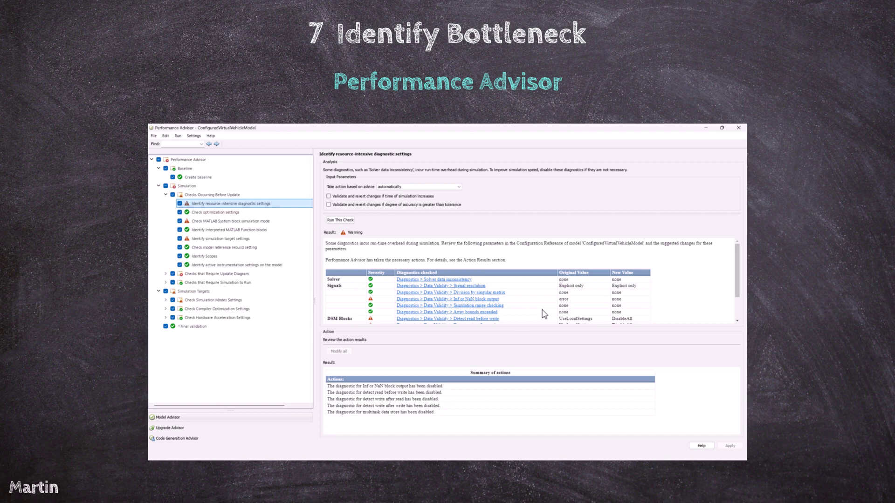
# Review the MATLAB System block, simulation target, parallel build, zero-crossing, derivative and lookup table results.
pyautogui.click(275, 221)
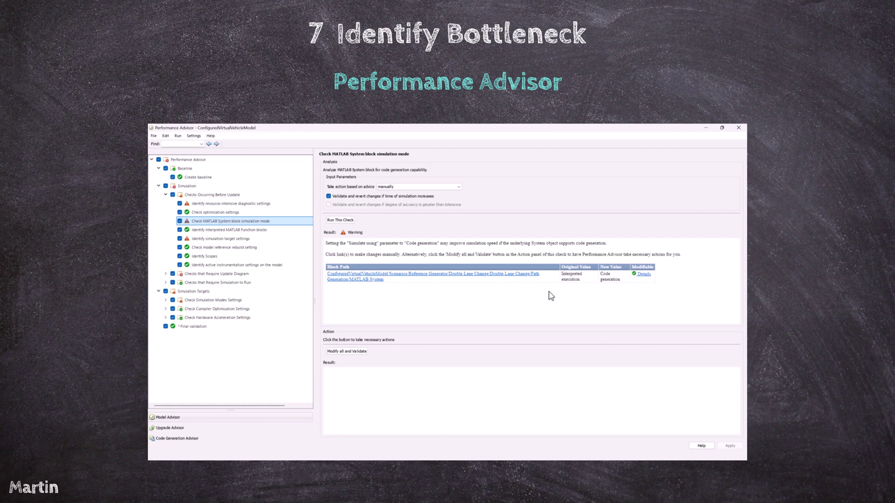
pyautogui.click(298, 239)
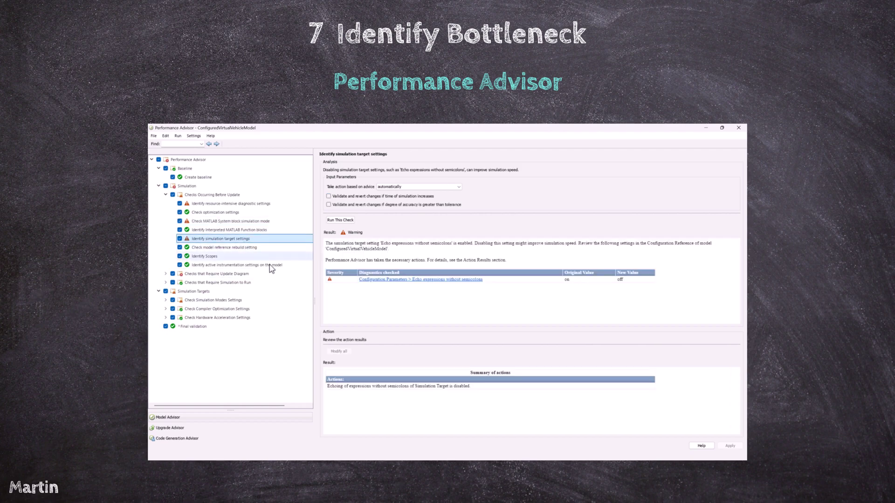
pyautogui.doubleClick(254, 275)
pyautogui.click(262, 283)
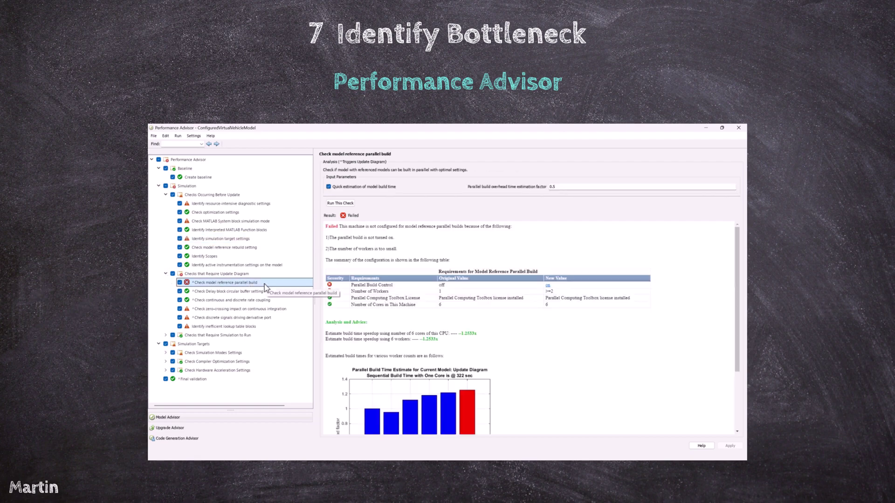
pyautogui.click(245, 309)
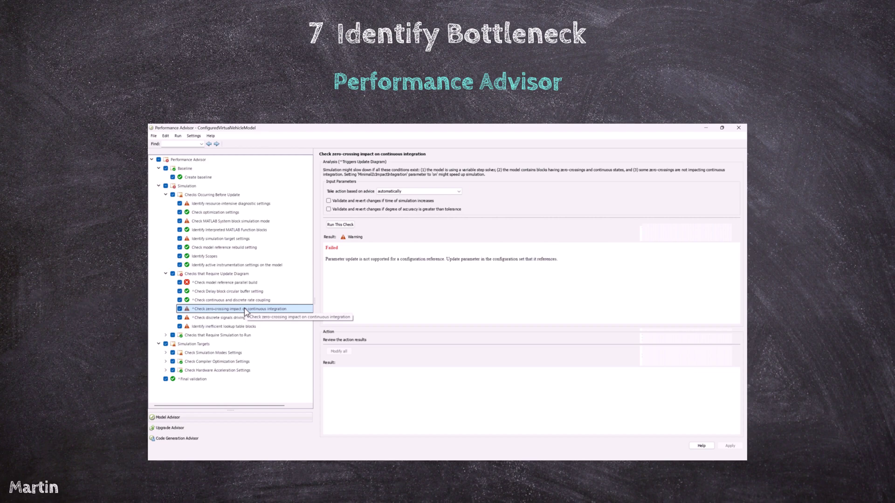
pyautogui.click(247, 319)
pyautogui.click(250, 327)
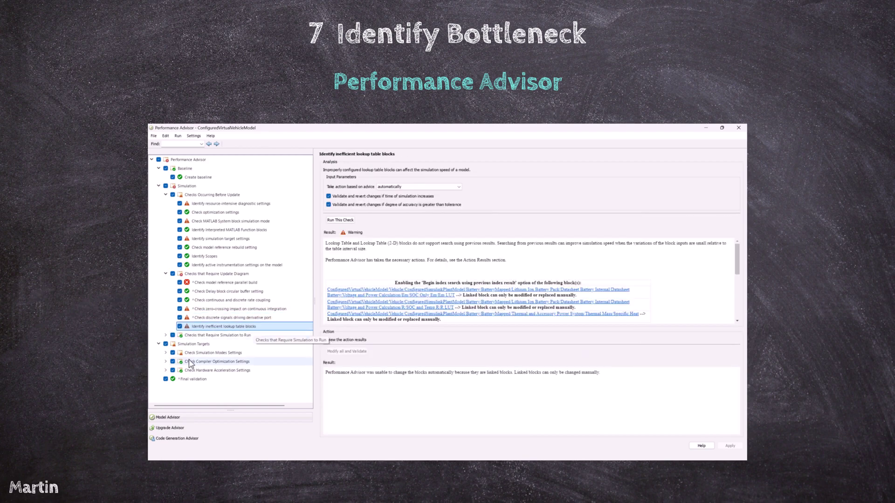
# Check the simulation mode recommendation and confirm Final validation passed with 19.55% improvement.
pyautogui.click(165, 353)
pyautogui.click(228, 363)
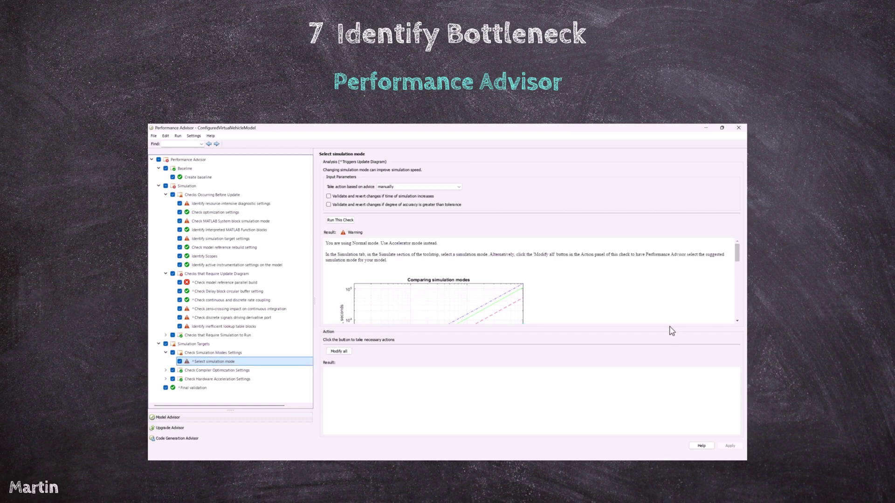
pyautogui.moveTo(736, 259)
pyautogui.mouseDown()
pyautogui.moveTo(738, 279)
pyautogui.moveTo(738, 266)
pyautogui.mouseUp()
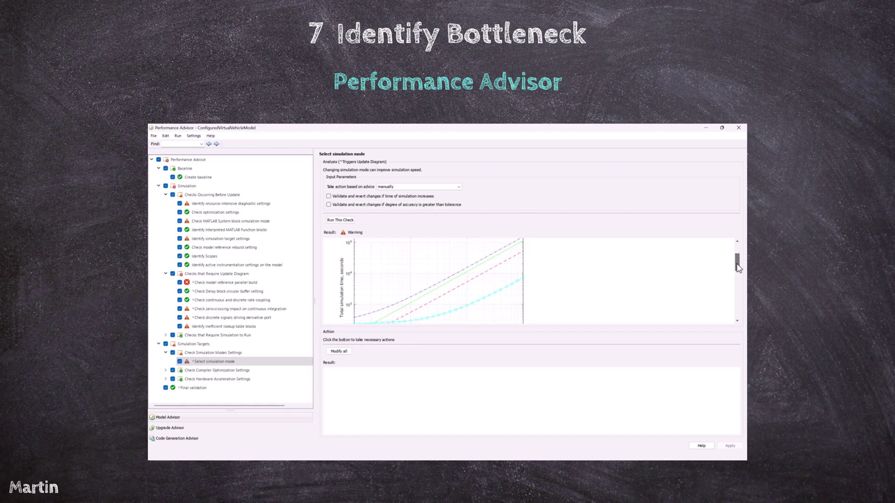
pyautogui.click(194, 388)
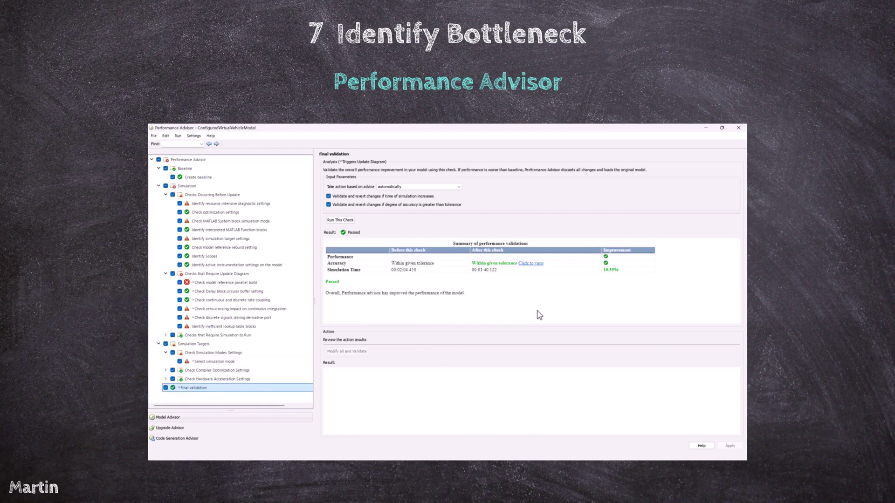